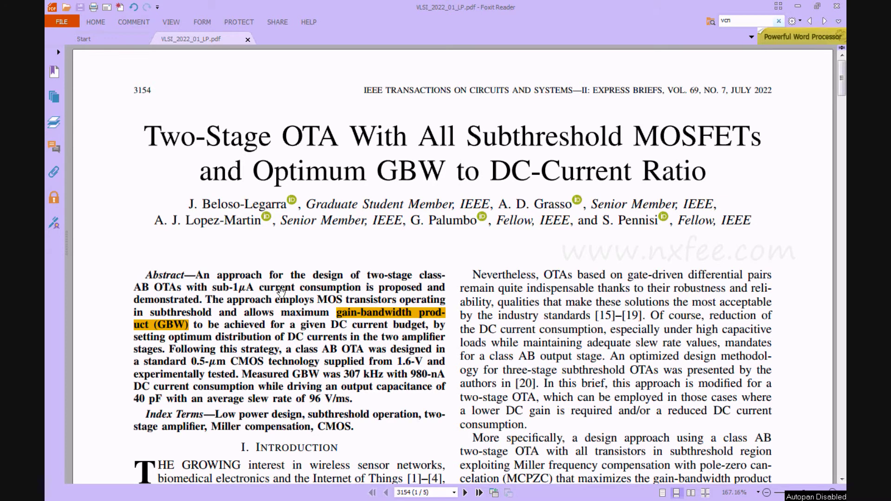
Scroll through the paper's measured results and tables, then back up to Fig. 1 on page 3155
scroll(278, 305, "down", 10)
scroll(278, 305, "down", 5)
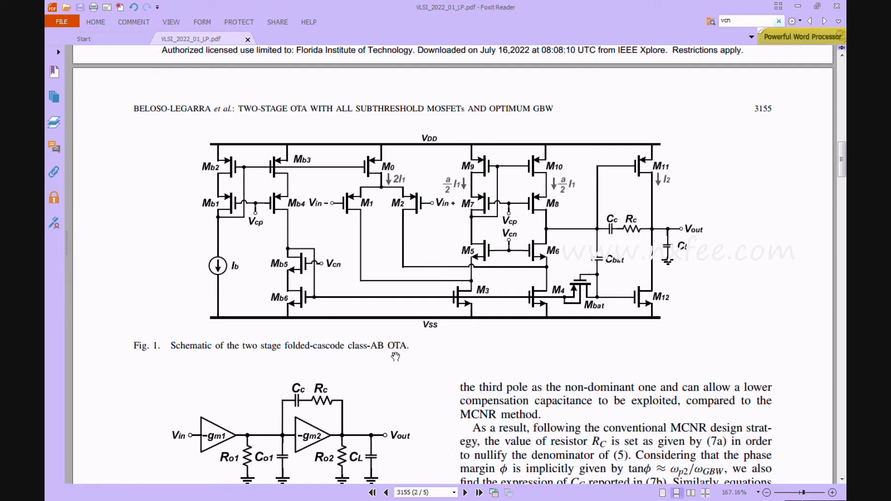
scroll(408, 356, "down", 15)
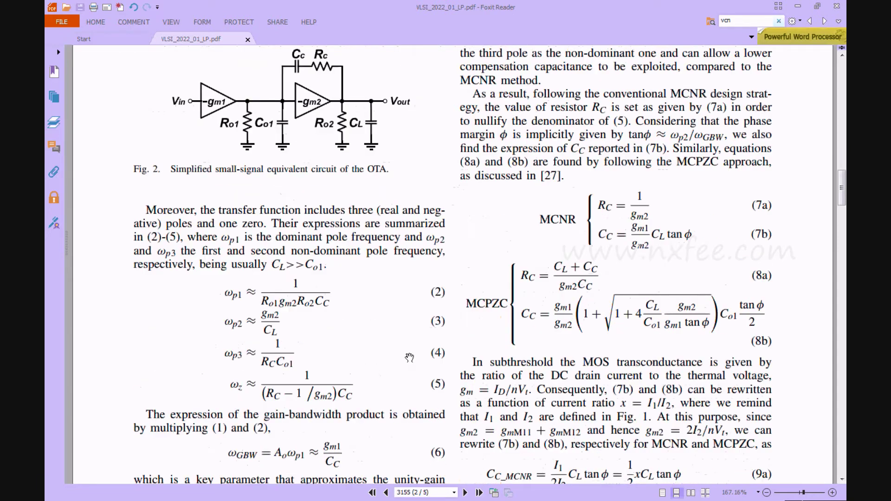
scroll(408, 356, "down", 12)
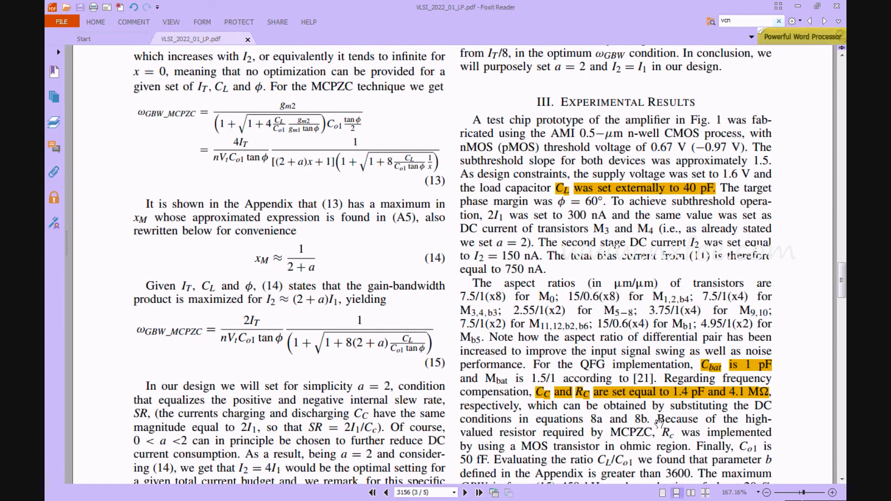
scroll(519, 414, "down", 5)
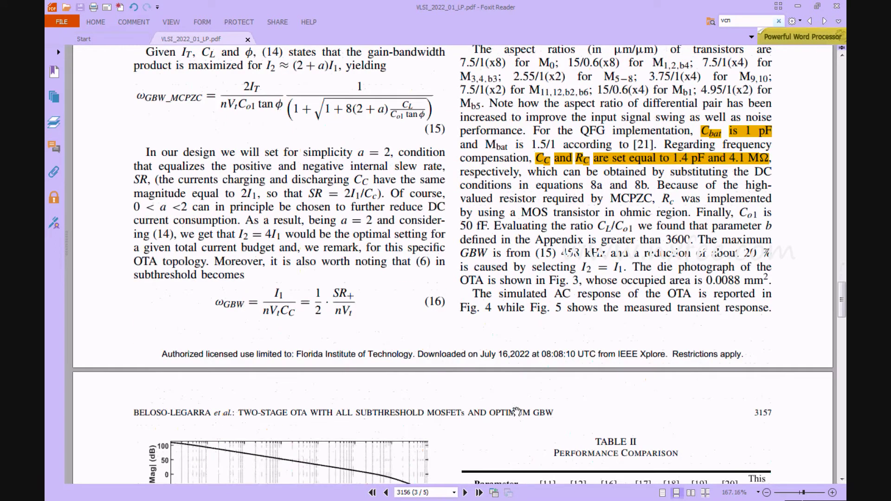
scroll(524, 408, "down", 12)
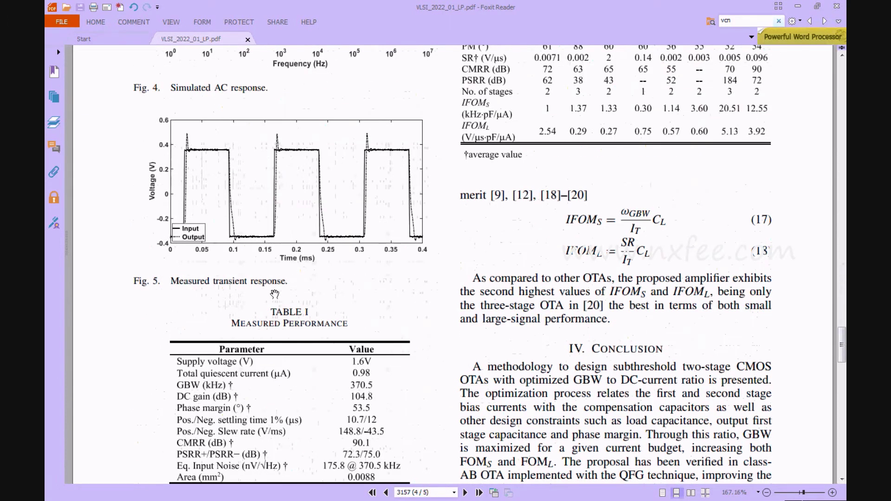
scroll(274, 294, "up", 4)
scroll(278, 282, "down", 4)
scroll(278, 282, "up", 20)
scroll(278, 282, "up", 10)
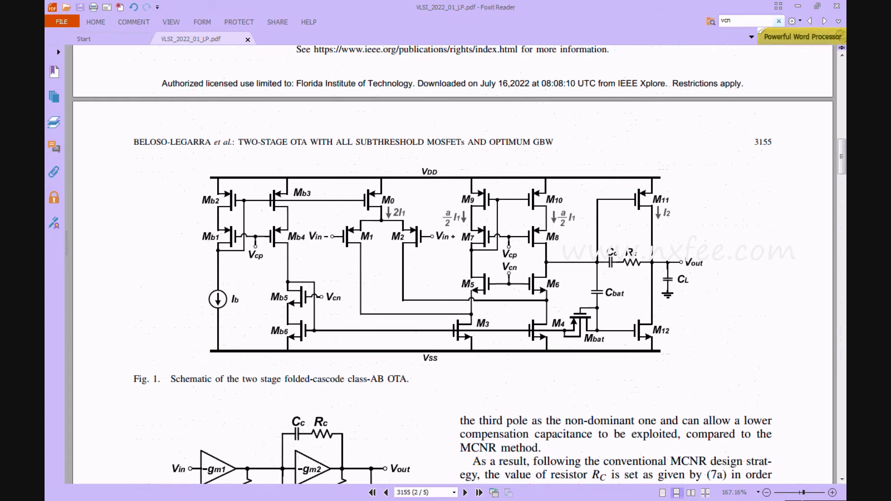
key("alt+Tab")
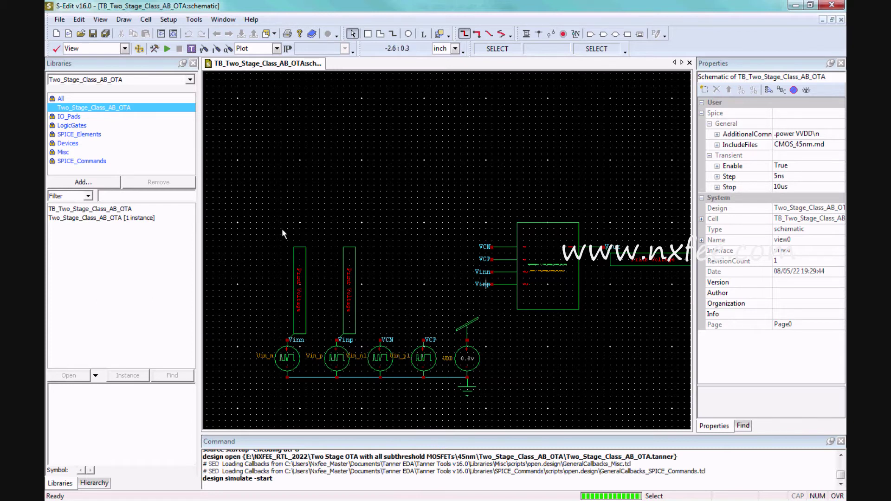
Check Setup Simulation and the VDD source, then descend into the Two_Stage_Class_AB_OTA instance schematic
left_click(154, 48)
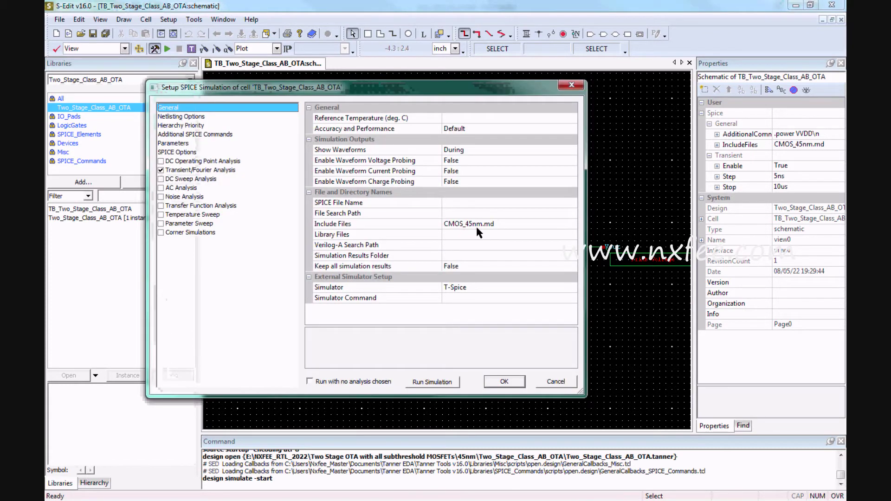
left_click(562, 381)
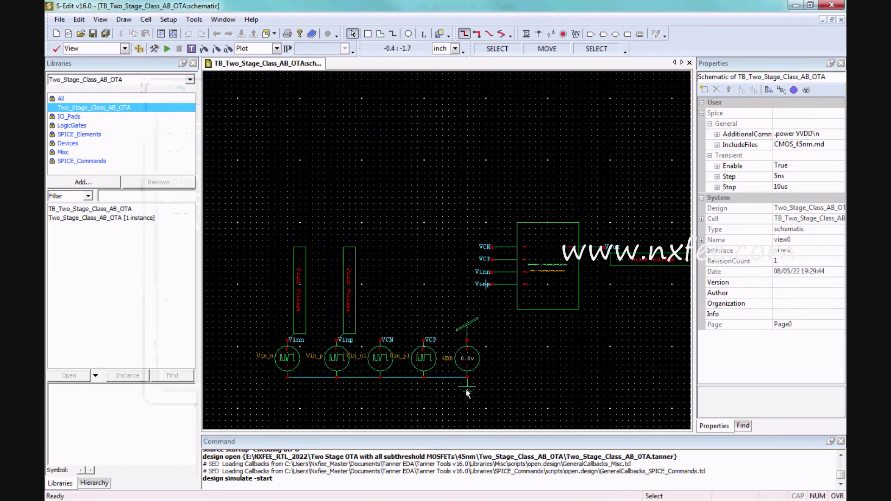
left_click(469, 361)
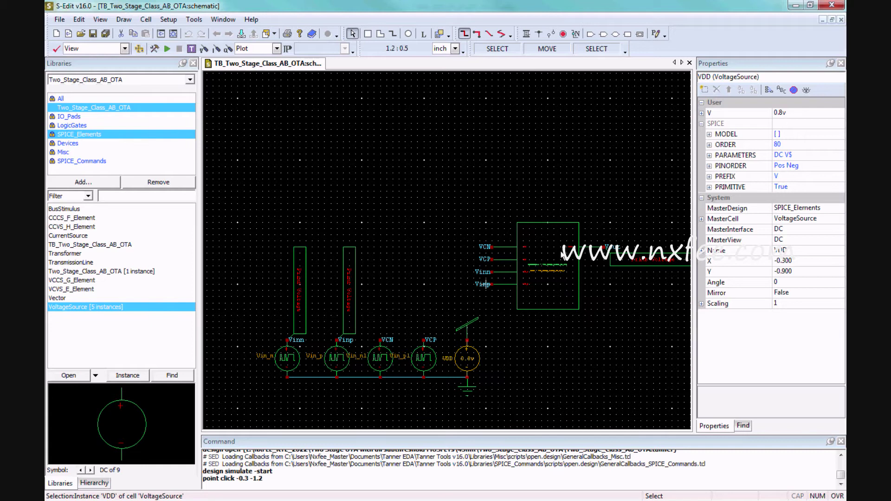
double_click(484, 285)
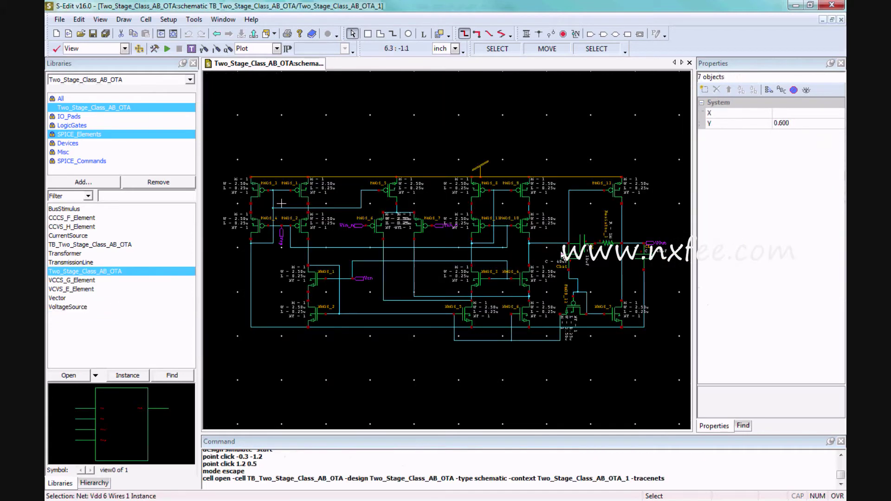
left_click(422, 367)
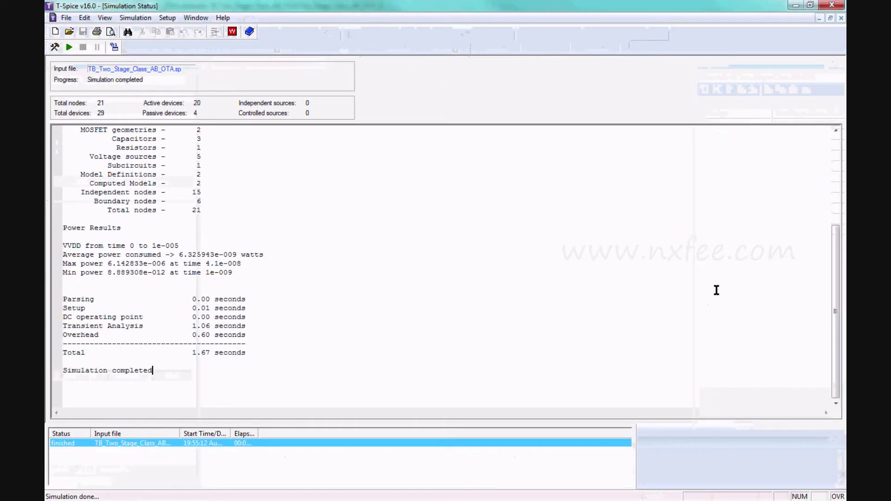
Scroll the T-Spice Simulation Status log to Power Results and through the generated OTA netlist
left_click(586, 253)
scroll(266, 272, "up", 7)
scroll(266, 272, "down", 8)
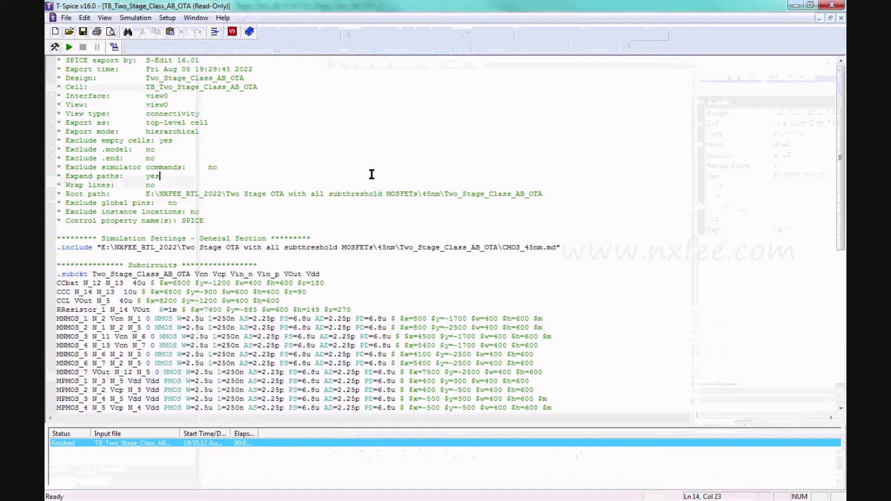
scroll(372, 173, "down", 7)
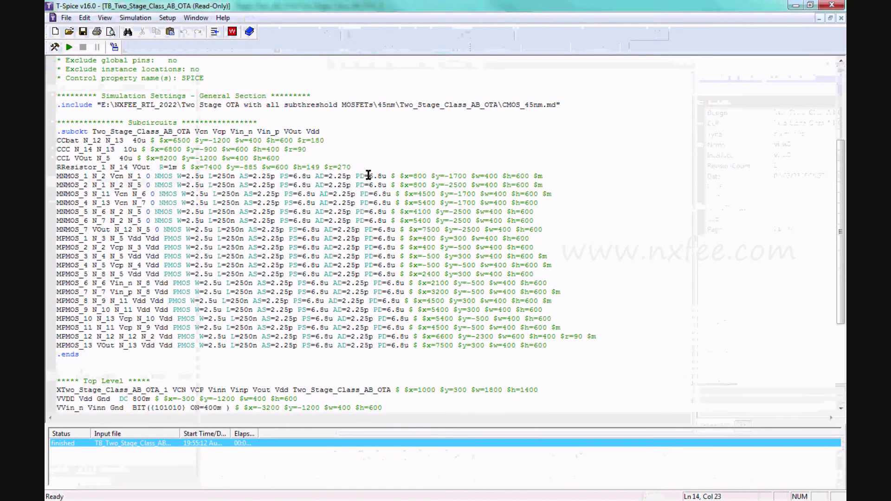
scroll(367, 174, "up", 1)
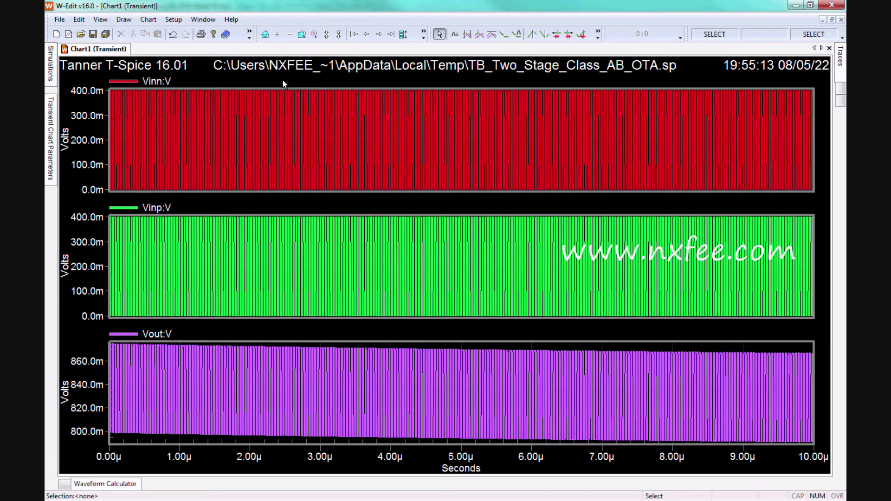
Zoom the W-Edit time axis around 5 µs to inspect the Vinn, Vinp and Vout waveforms
scroll(283, 84, "up", 8)
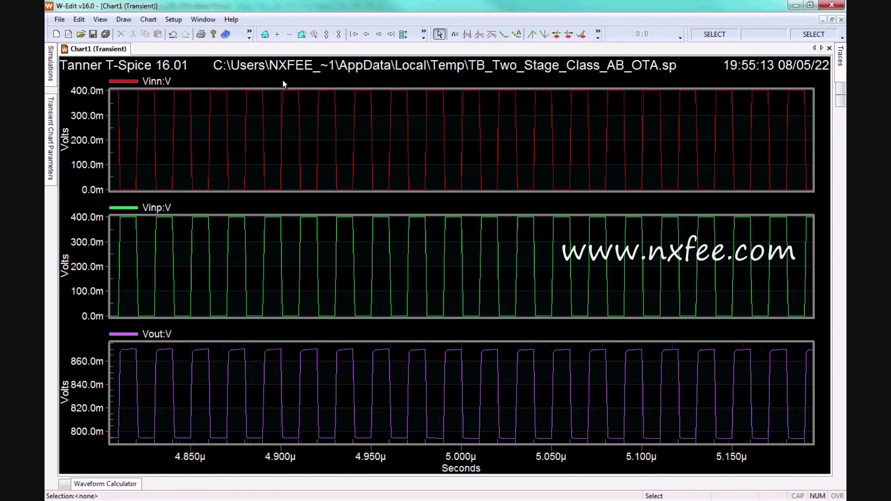
scroll(283, 83, "up", 2)
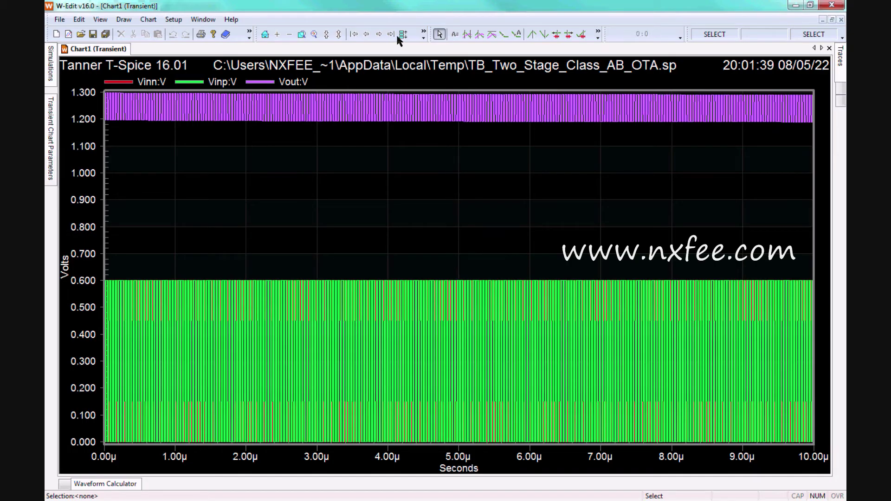
Split Vinn, Vinp and Vout into separate stacked charts and zoom in around 5 µs
left_click(402, 35)
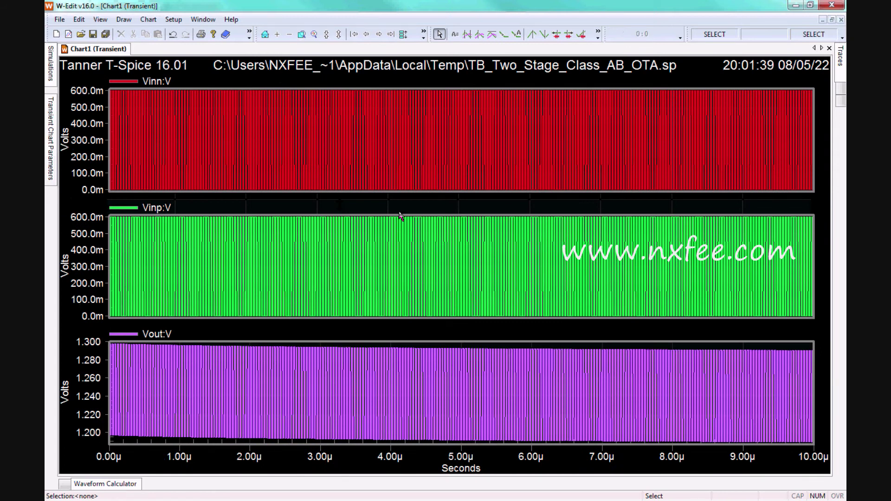
scroll(400, 215, "up", 4)
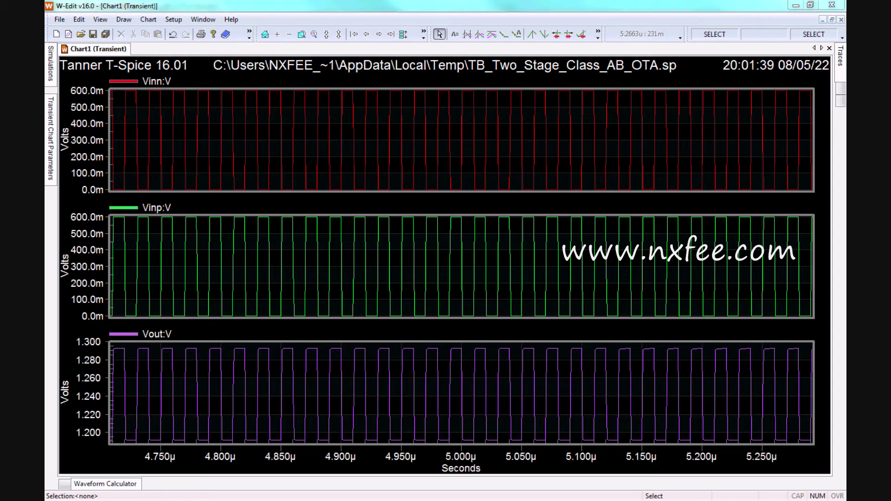
key("alt+Tab")
Maximize Simulation Status and highlight the device counts and Power Results (average 8.156307e-009 W)
left_click(340, 65)
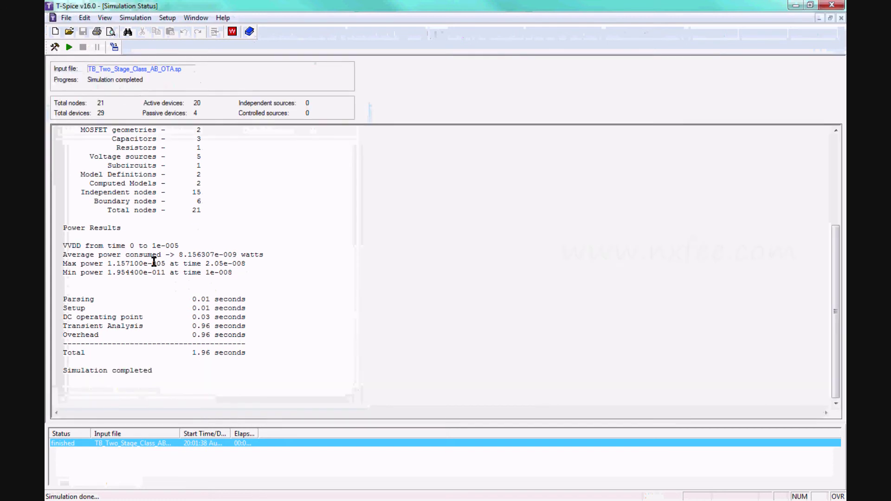
scroll(125, 236, "up", 6)
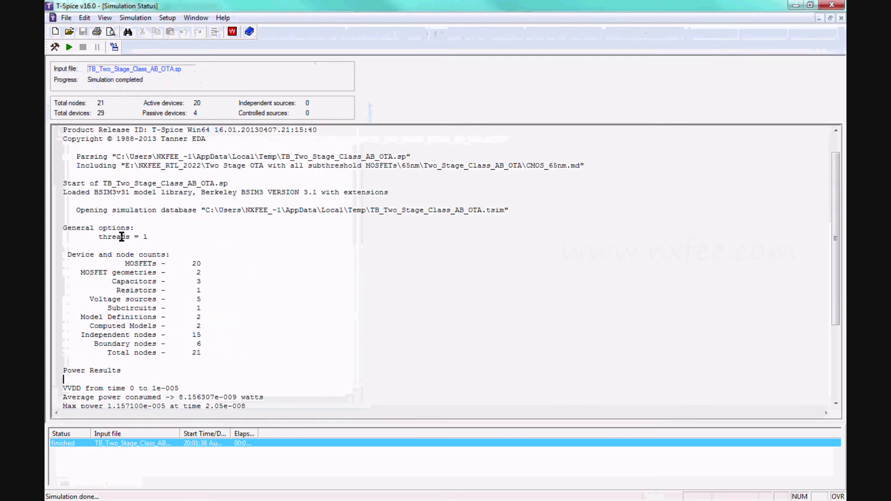
left_click_drag(98, 263, 240, 268)
scroll(223, 274, "down", 5)
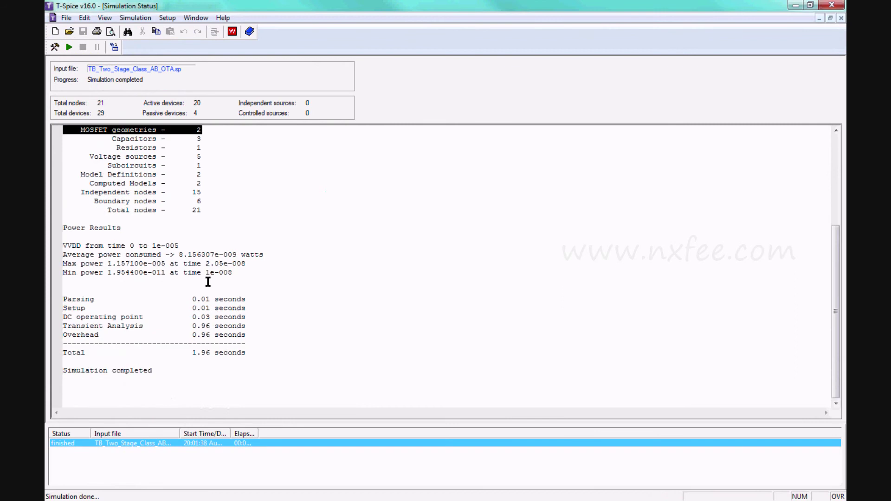
left_click_drag(67, 228, 251, 277)
left_click(410, 279)
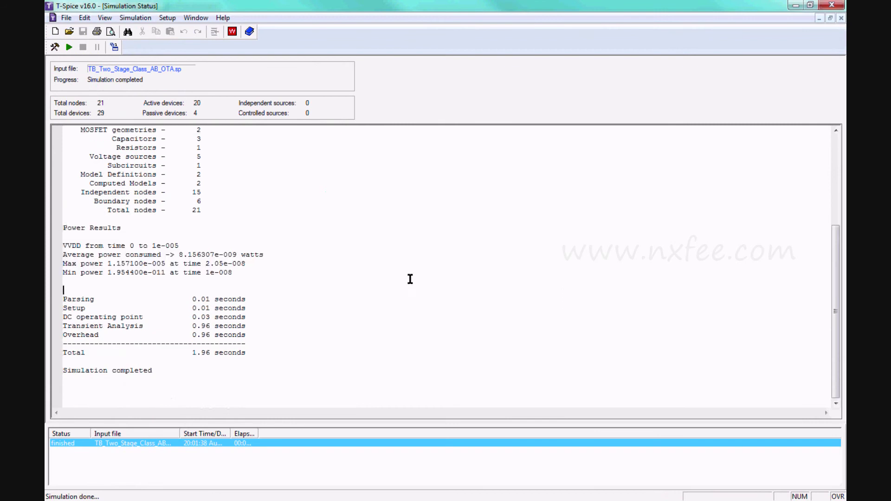
key("alt+Tab")
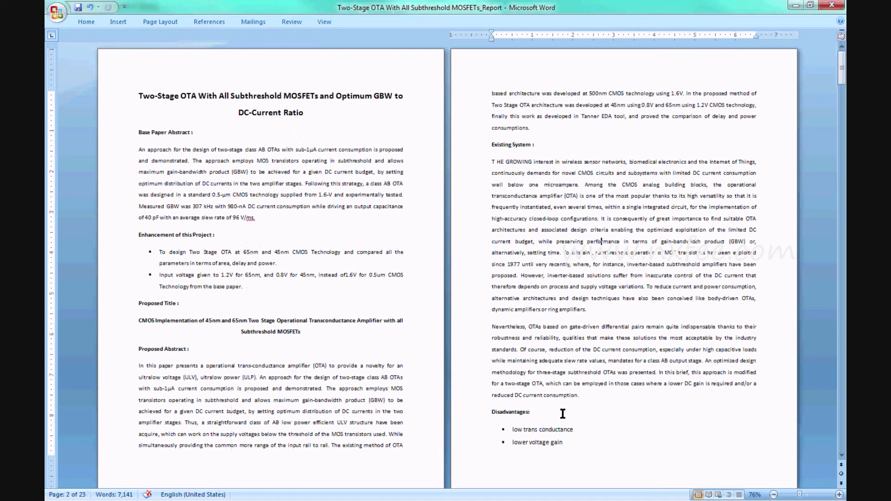
Scroll the report from the abstract down to the References list on page 21 of 23
scroll(565, 386, "down", 10)
scroll(565, 386, "down", 5)
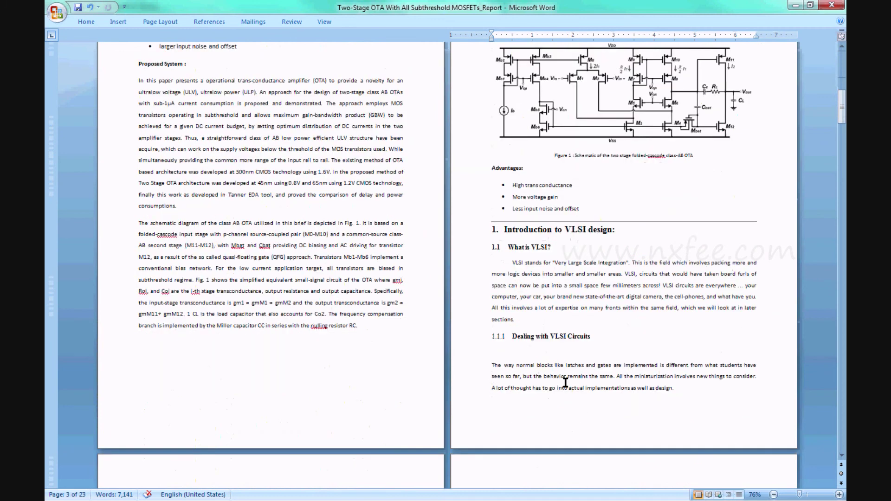
scroll(565, 383, "down", 18)
scroll(566, 384, "down", 20)
scroll(565, 382, "down", 20)
scroll(565, 382, "down", 20)
scroll(565, 382, "down", 20)
scroll(565, 381, "down", 5)
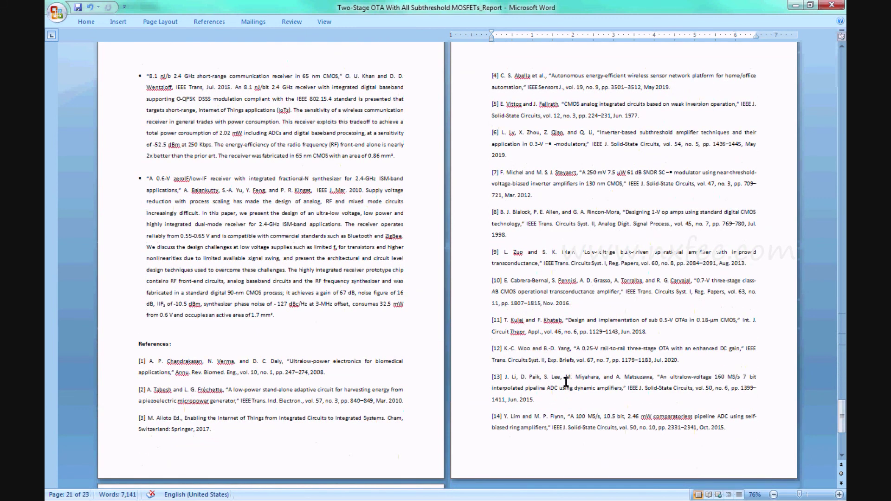